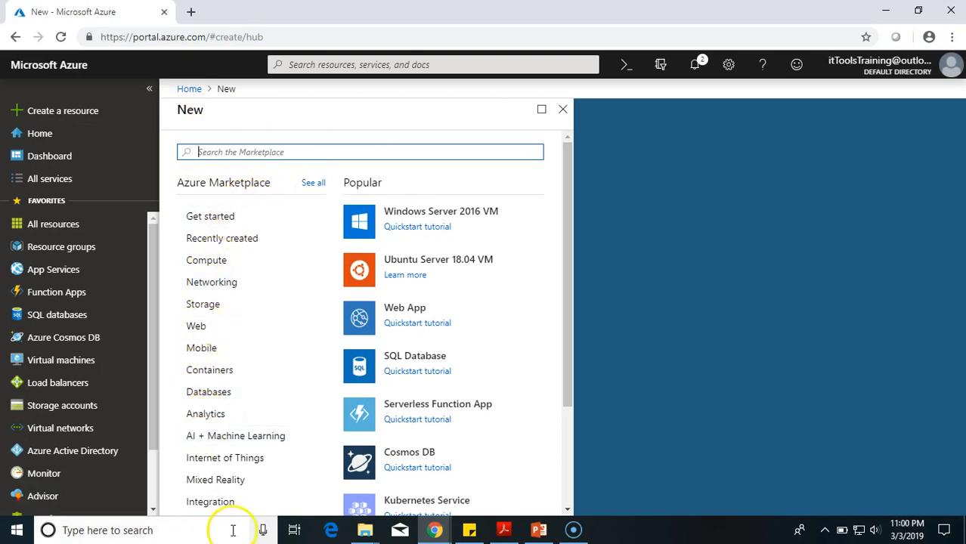
Step: Start creating a Windows Server 2016 Datacenter virtual machine from the Compute category of the Azure Marketplace
left_click(214, 262)
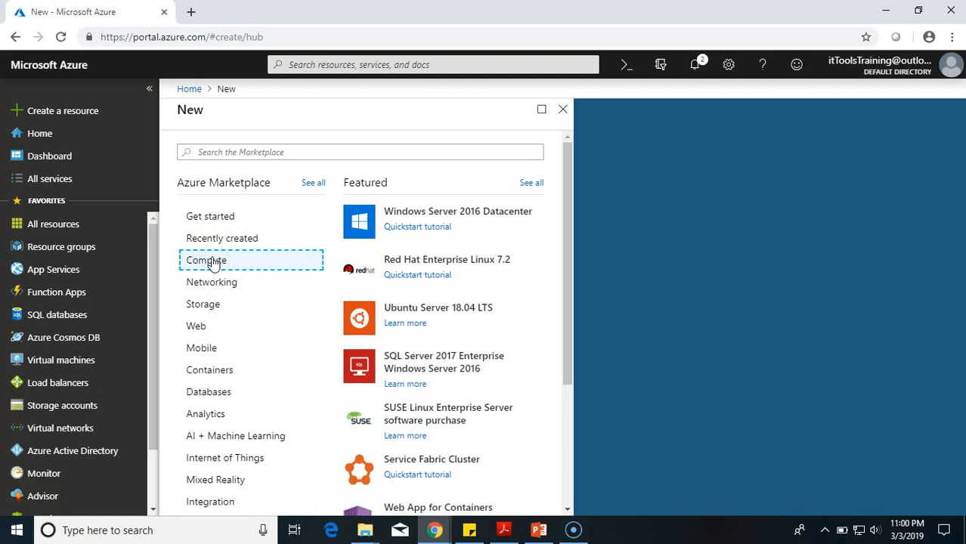
left_click(570, 198)
left_click_drag(570, 198, 572, 329)
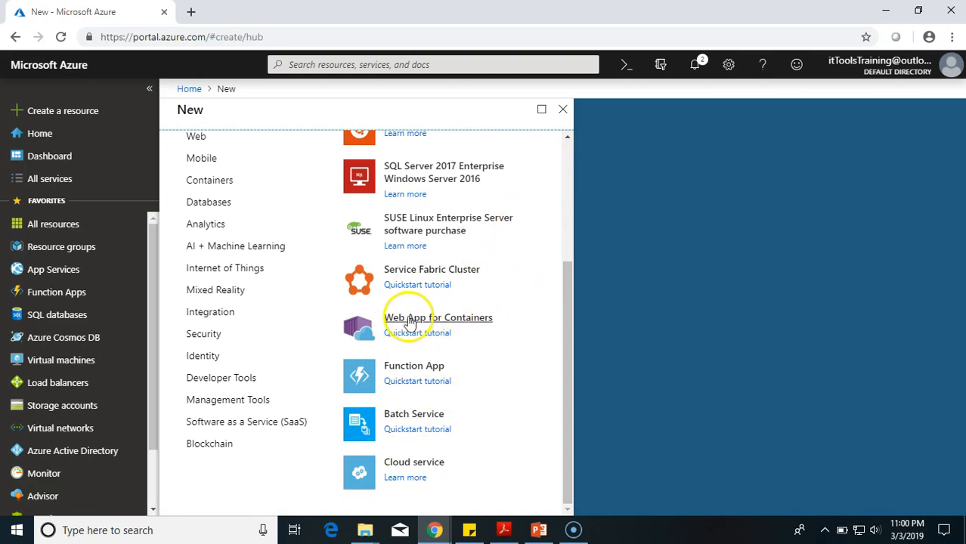
left_click(568, 151)
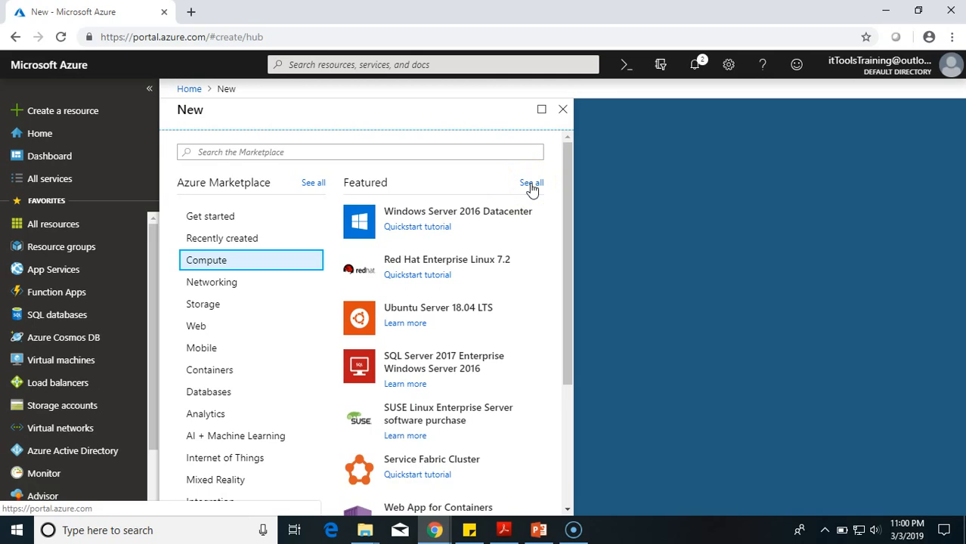
left_click(407, 213)
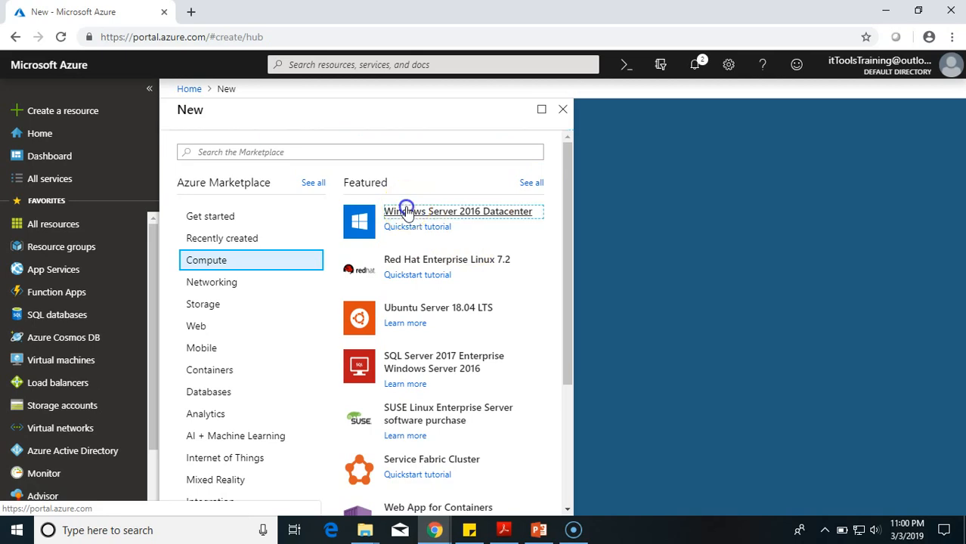
left_click(690, 264)
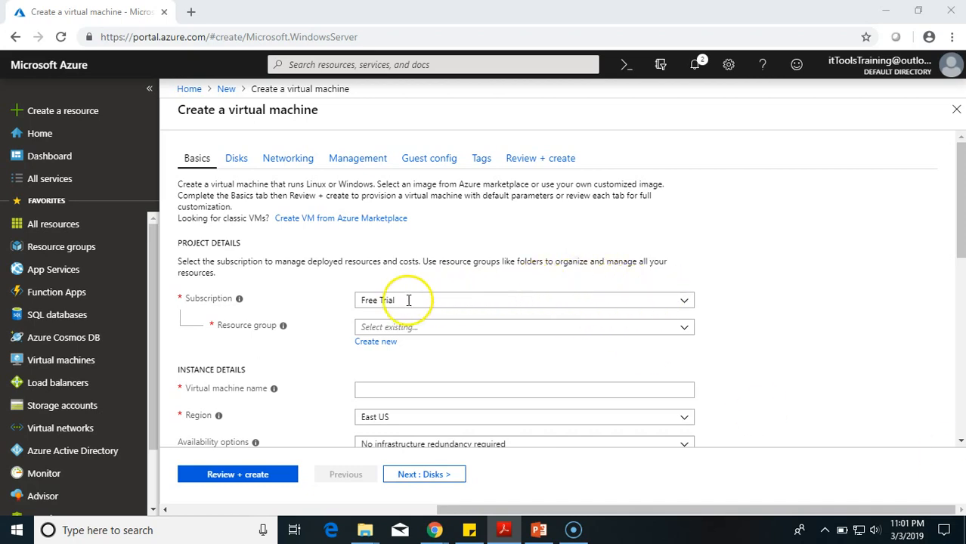
Step: Create a new resource group named DemoVMRG for the virtual machine
left_click(686, 331)
left_click(761, 303)
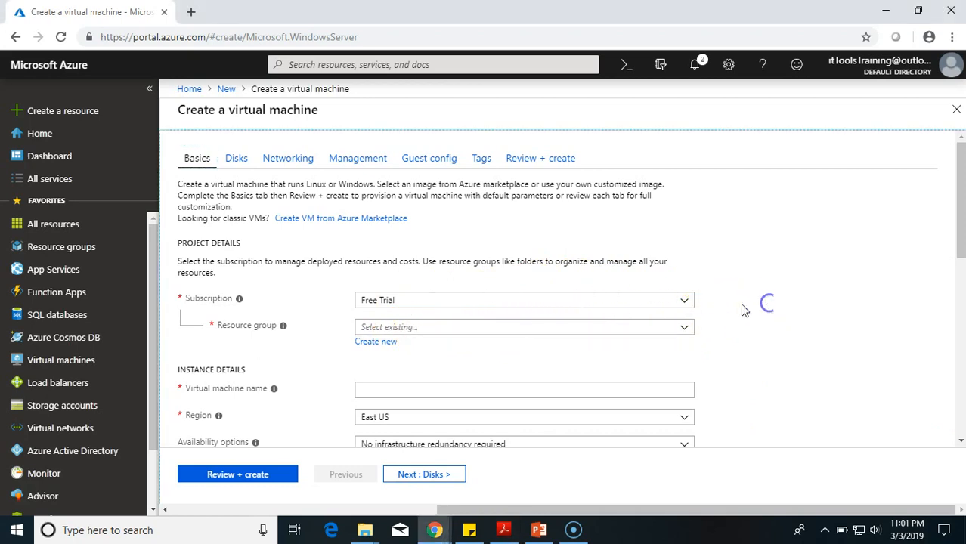
left_click(377, 343)
left_click(436, 270)
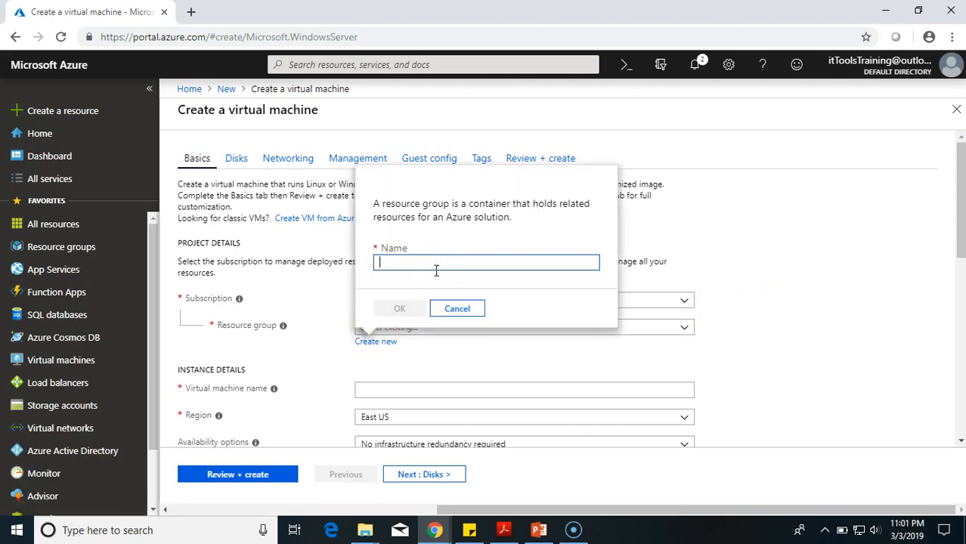
type("DemoVMRG")
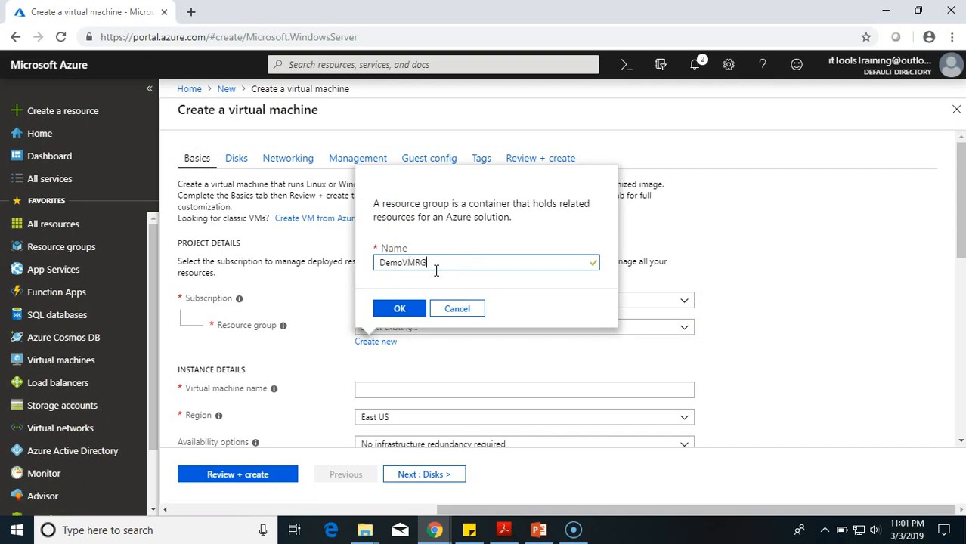
left_click(400, 308)
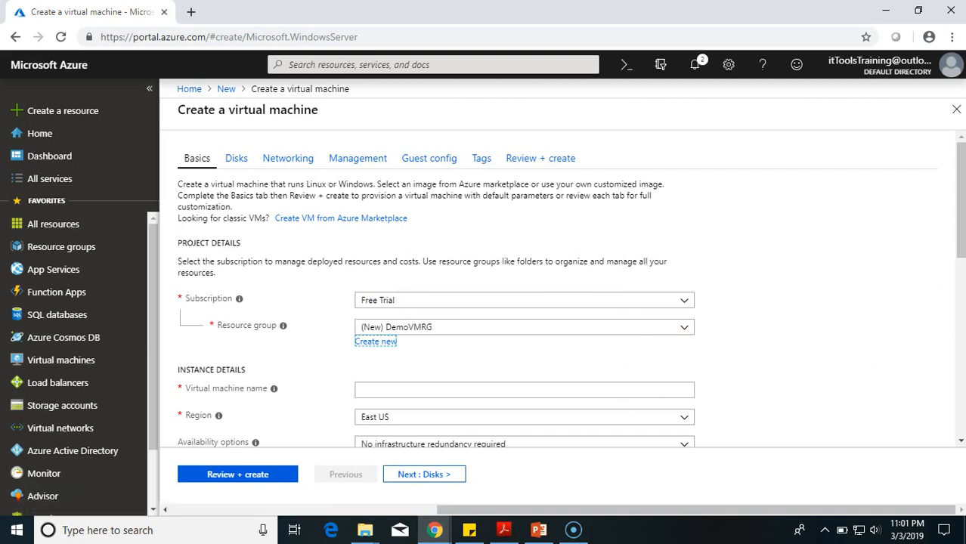
Step: Name the virtual machine DemoVM1 in the instance details
left_click_drag(964, 244, 962, 322)
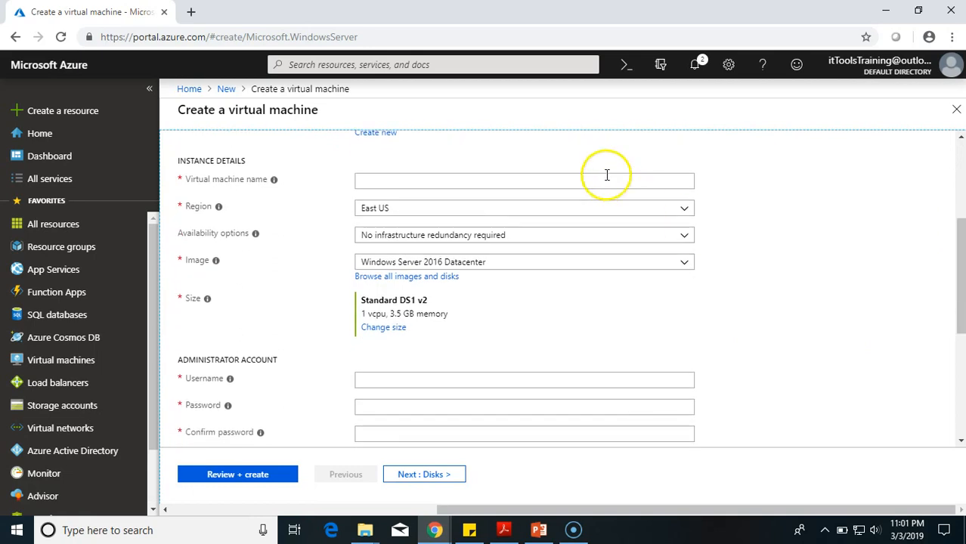
left_click(423, 183)
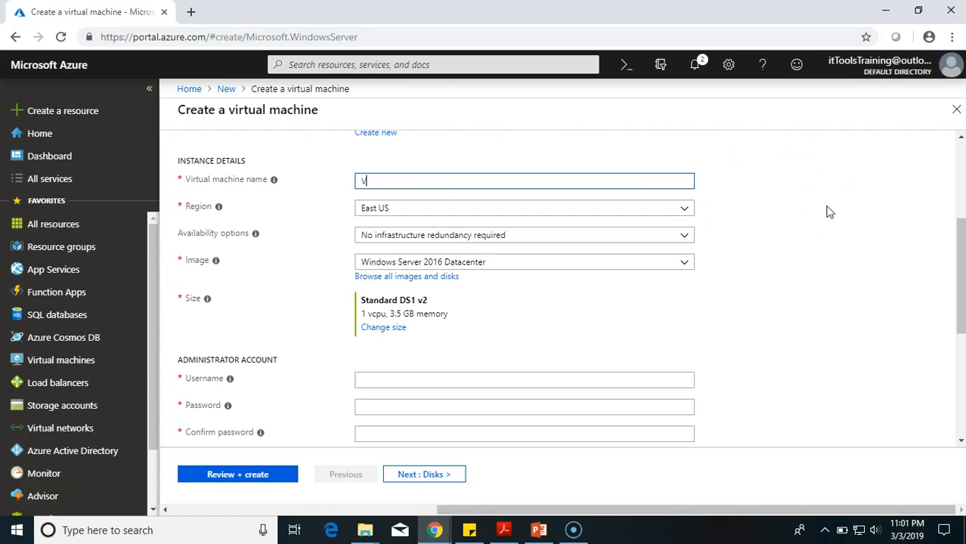
type("VM2")
key("BackSpace")
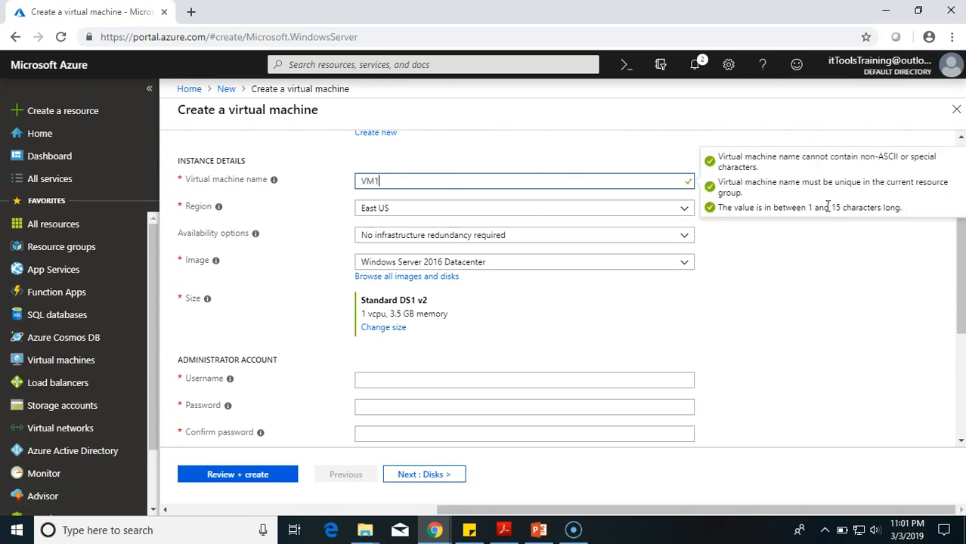
type("Demo")
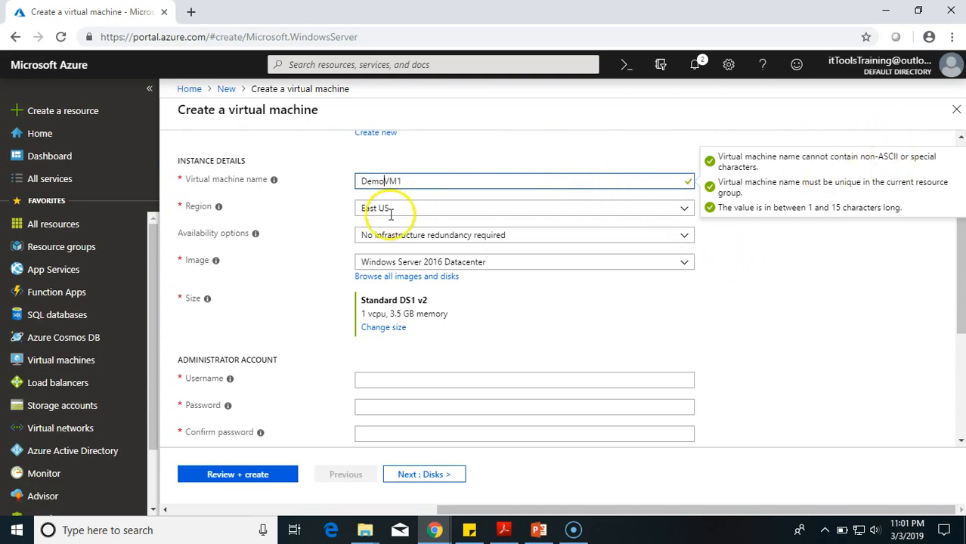
Step: Set the virtual machine's region to Southeast Asia
left_click(421, 209)
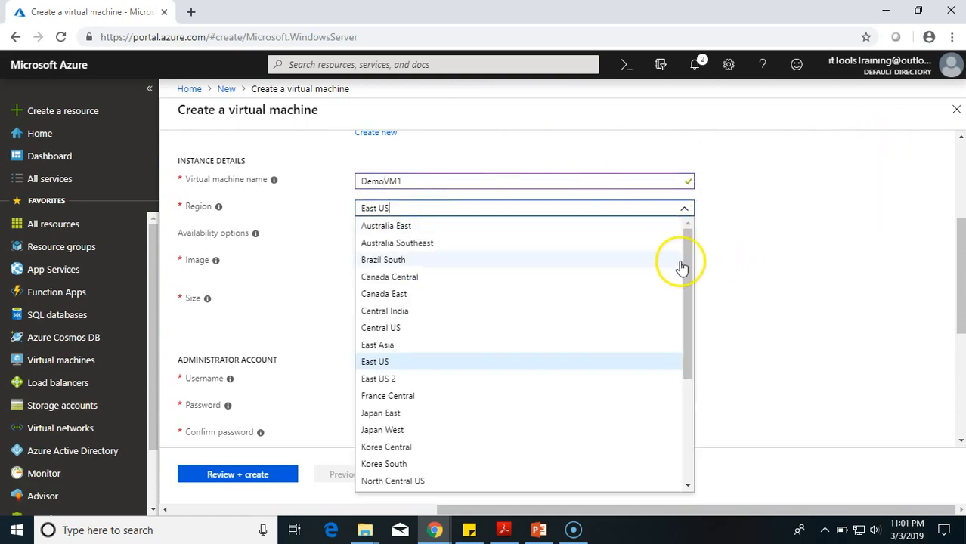
left_click_drag(690, 281, 691, 354)
left_click(472, 413)
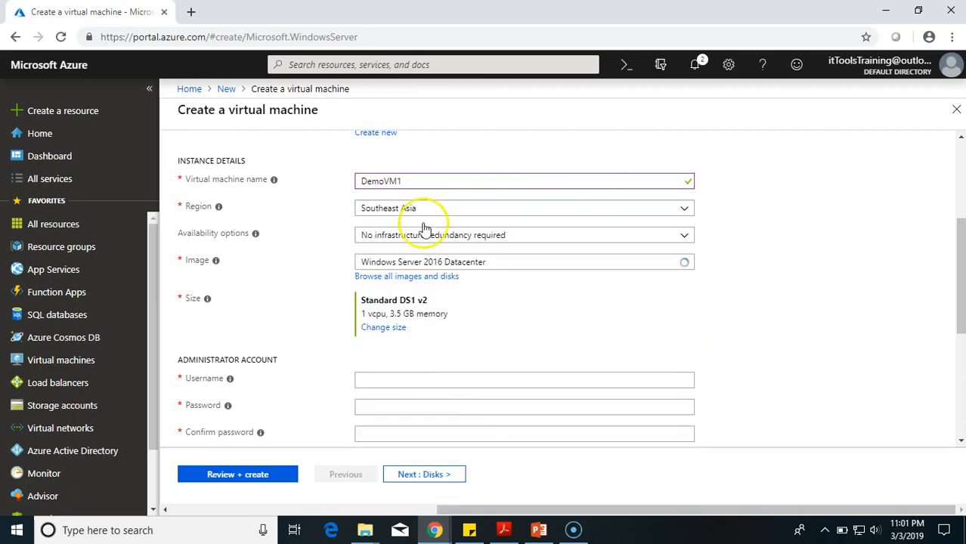
Step: Try the Availability zone option, look at its zone choices, and set availability back to No infrastructure redundancy required
left_click(594, 239)
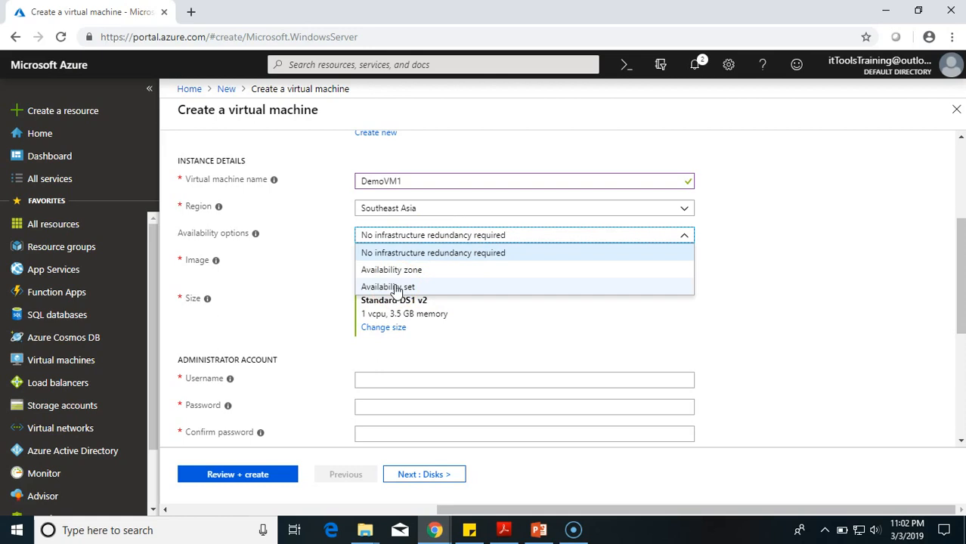
left_click(393, 270)
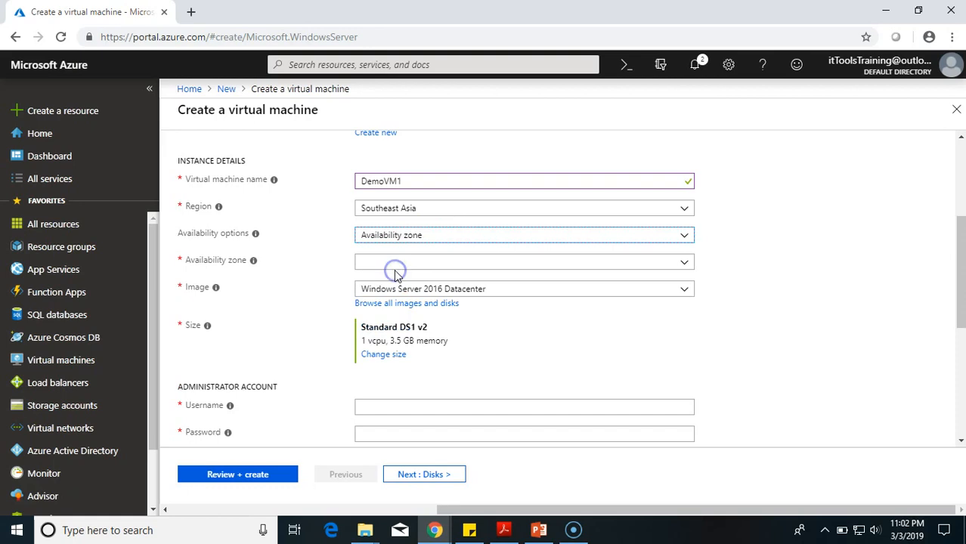
left_click(503, 268)
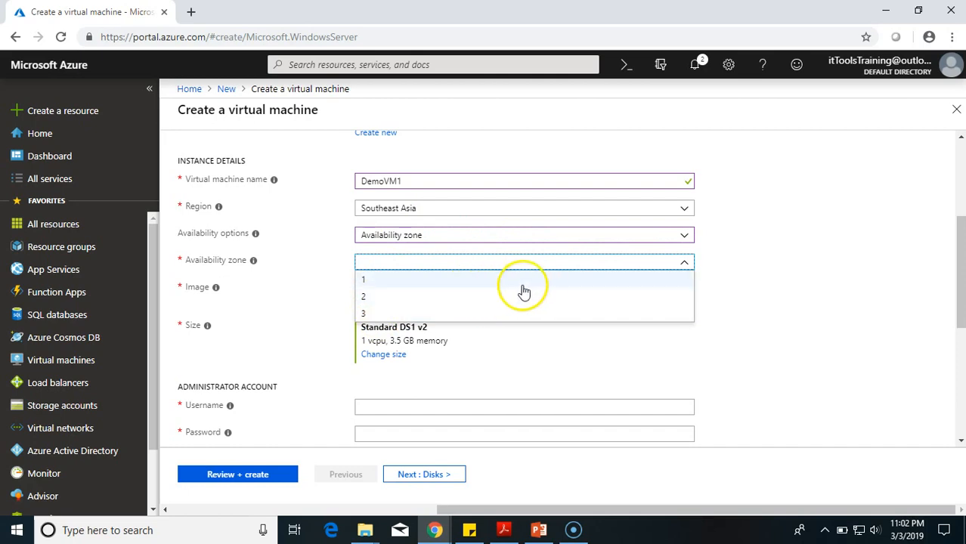
left_click(762, 293)
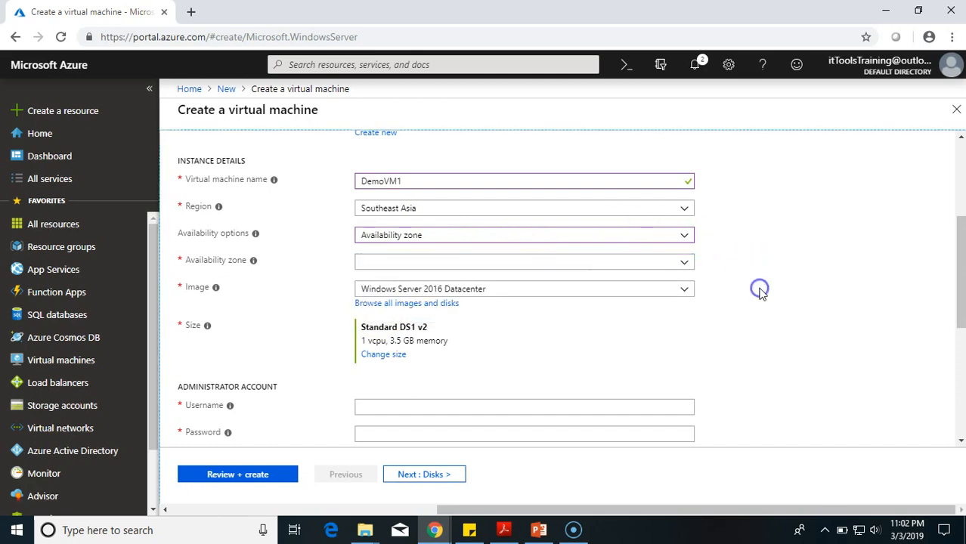
left_click(682, 241)
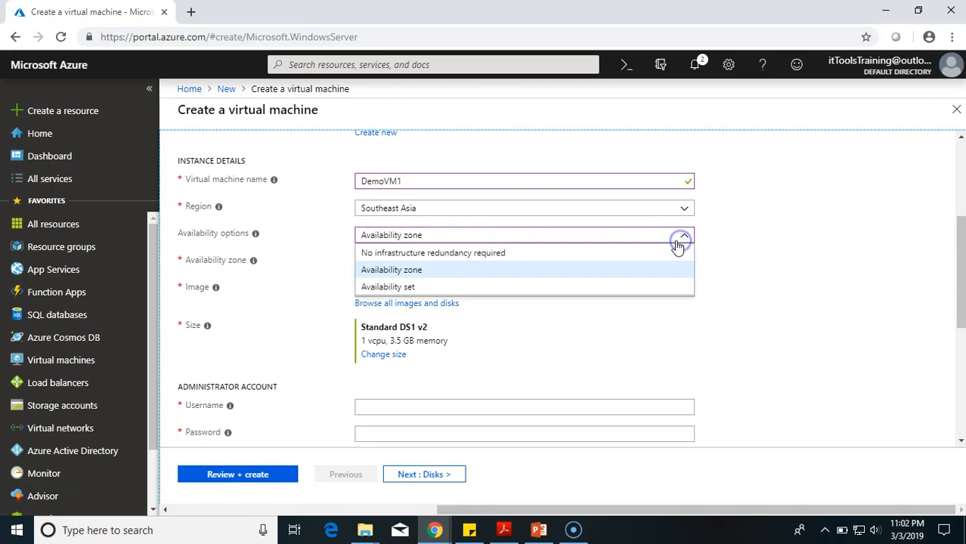
left_click(620, 253)
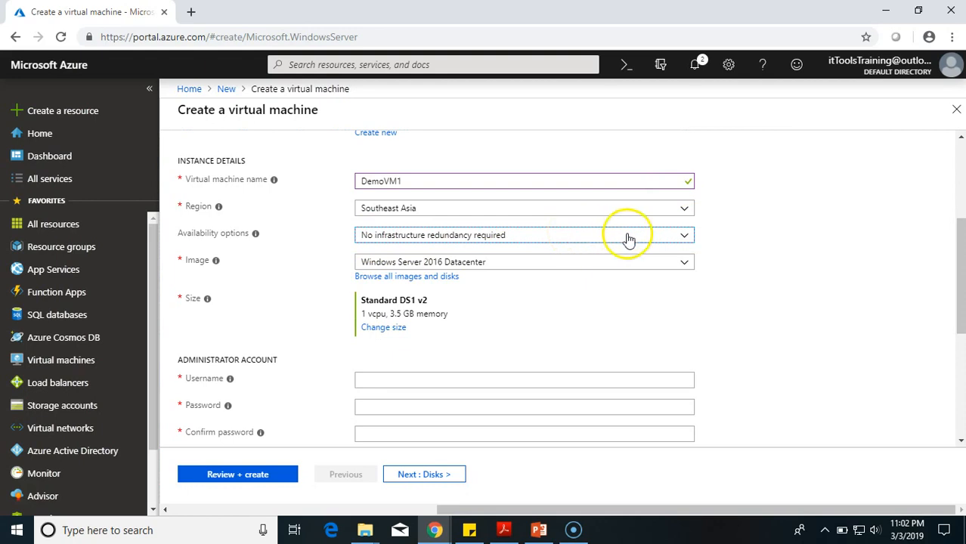
left_click(597, 264)
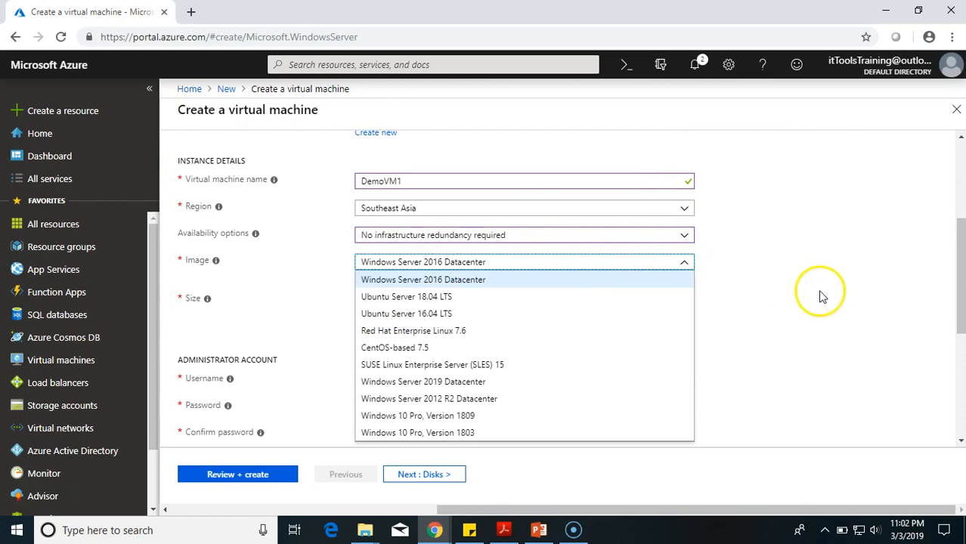
left_click(753, 228)
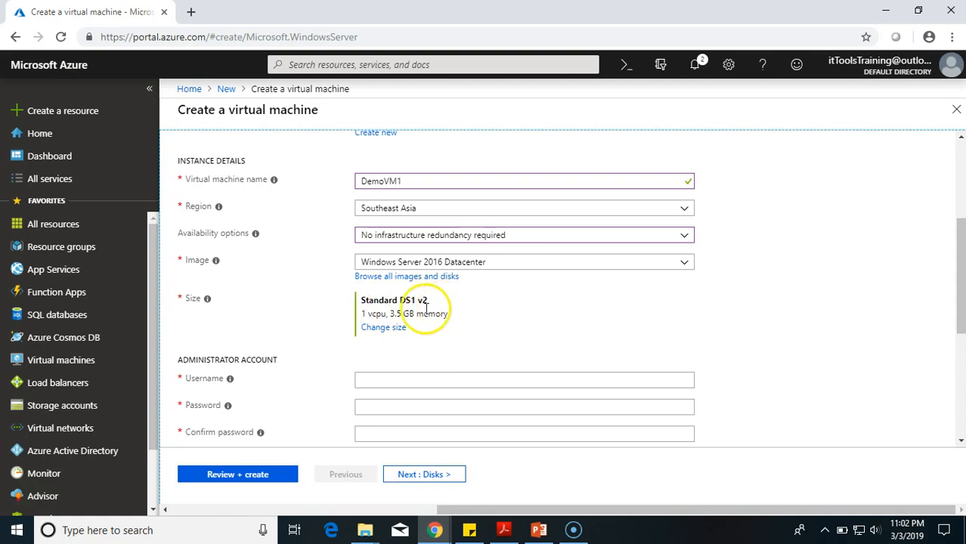
Step: Open the VM size selection and filter the sizes to those with Premium disk Not supported
left_click(377, 329)
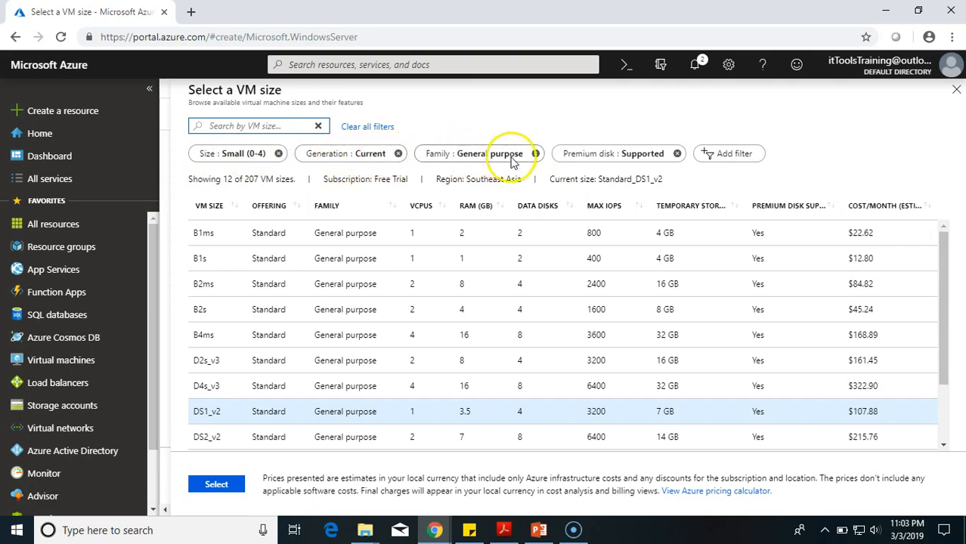
left_click(624, 156)
left_click(707, 191)
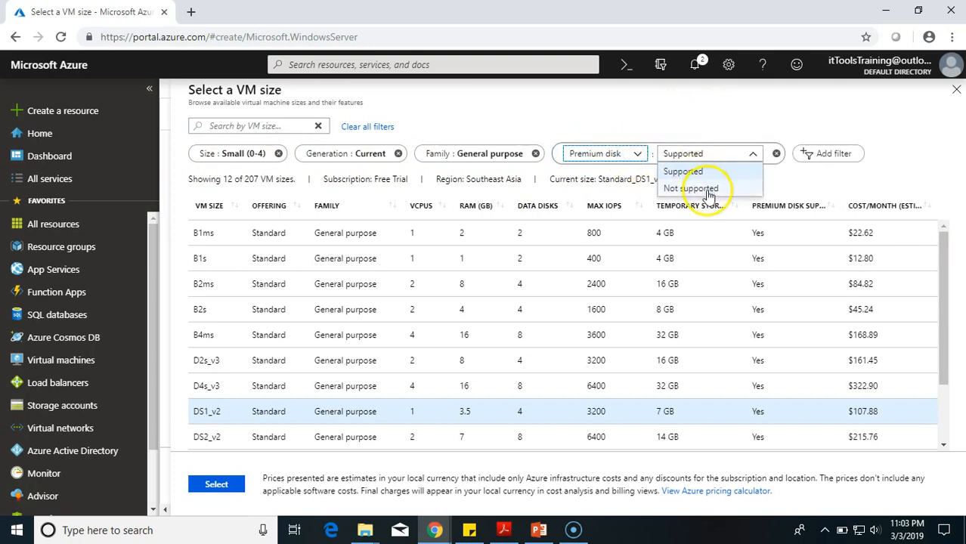
left_click(740, 189)
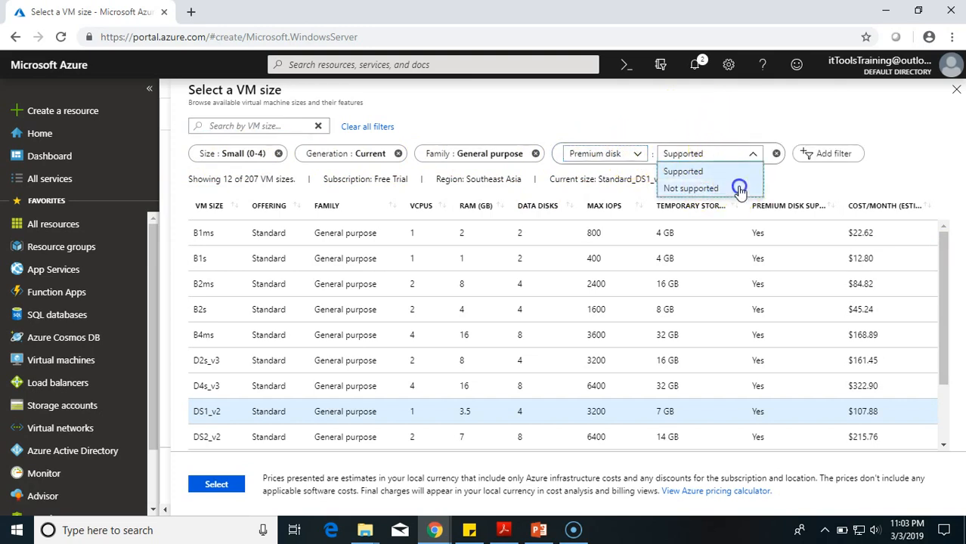
Step: Review the options offered by the Family, Generation and Size filters of the VM size list
left_click(488, 155)
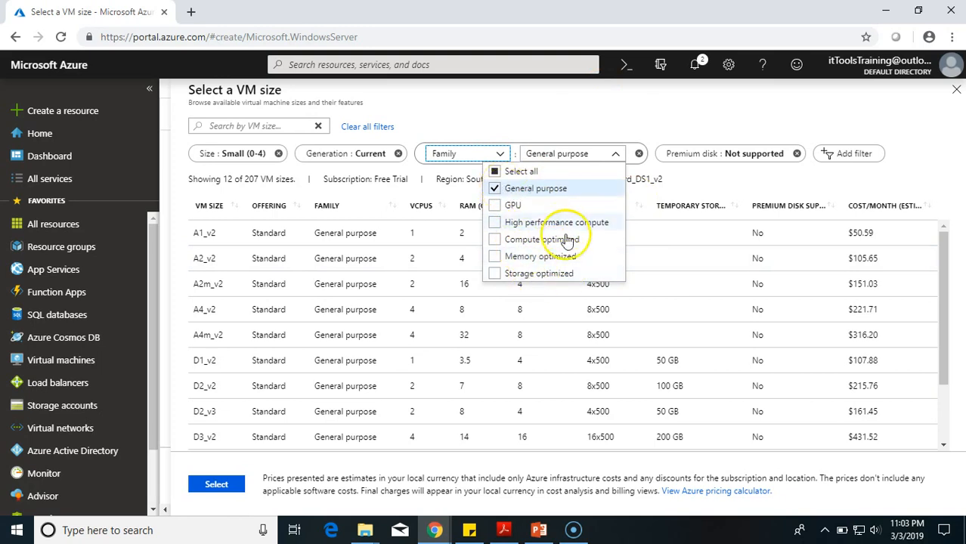
left_click(539, 112)
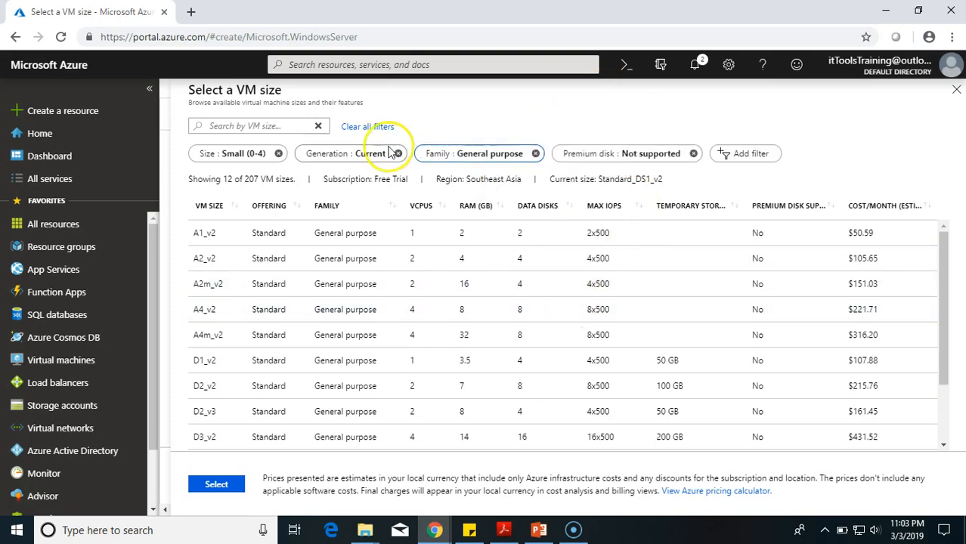
left_click(344, 154)
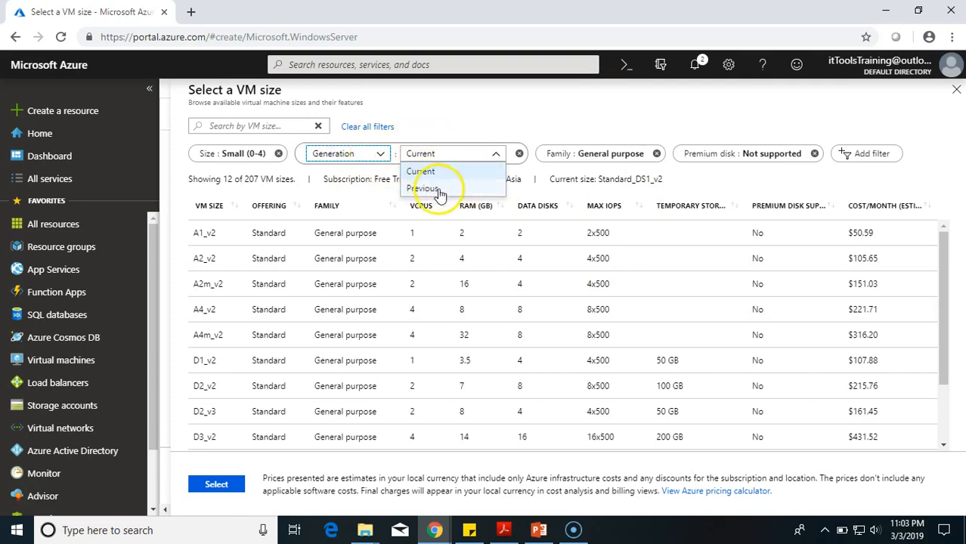
left_click(426, 98)
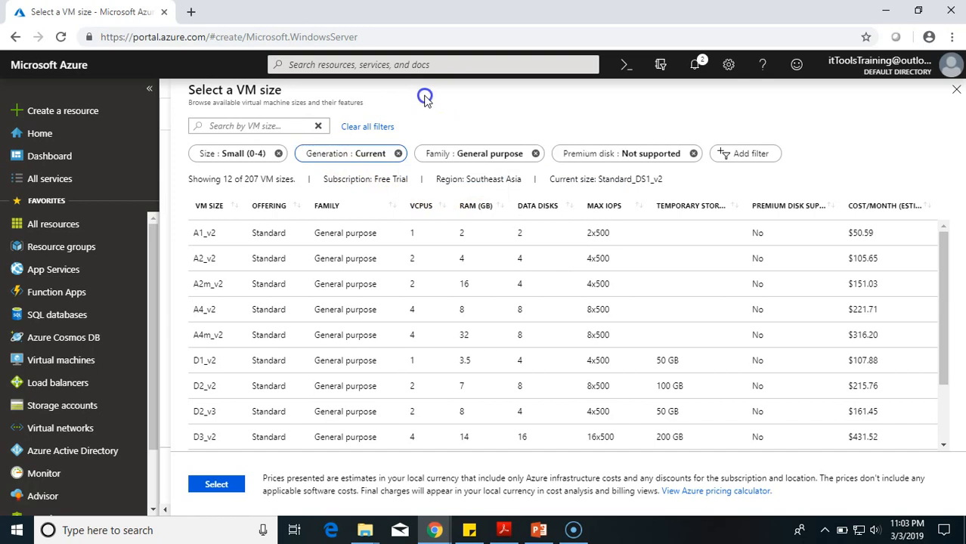
left_click(239, 155)
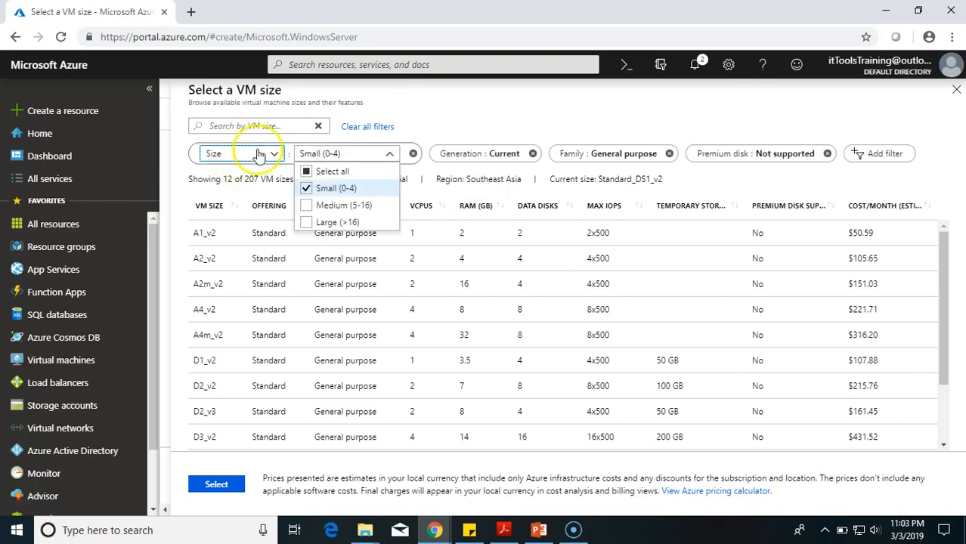
left_click(448, 104)
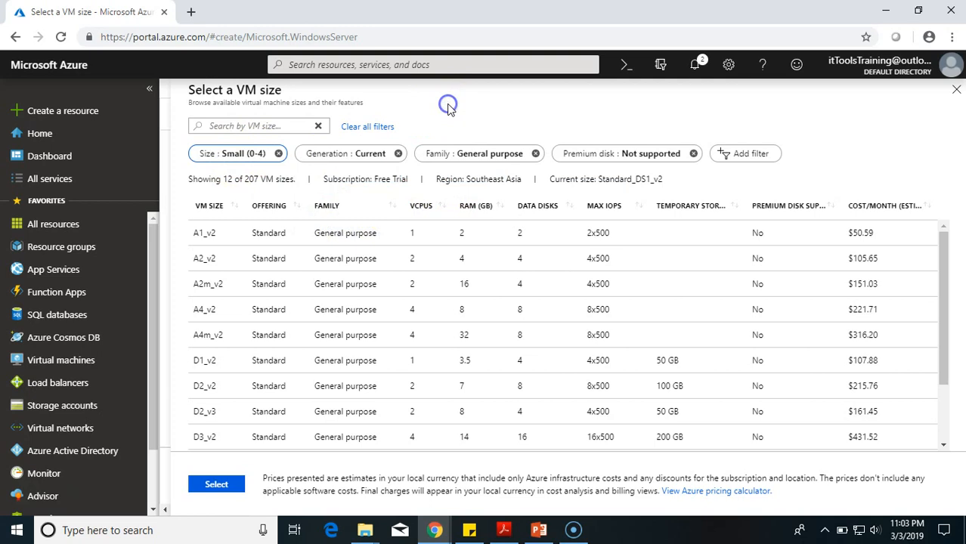
Step: Choose the Standard A1_v2 size for the virtual machine
left_click(269, 235)
left_click(215, 488)
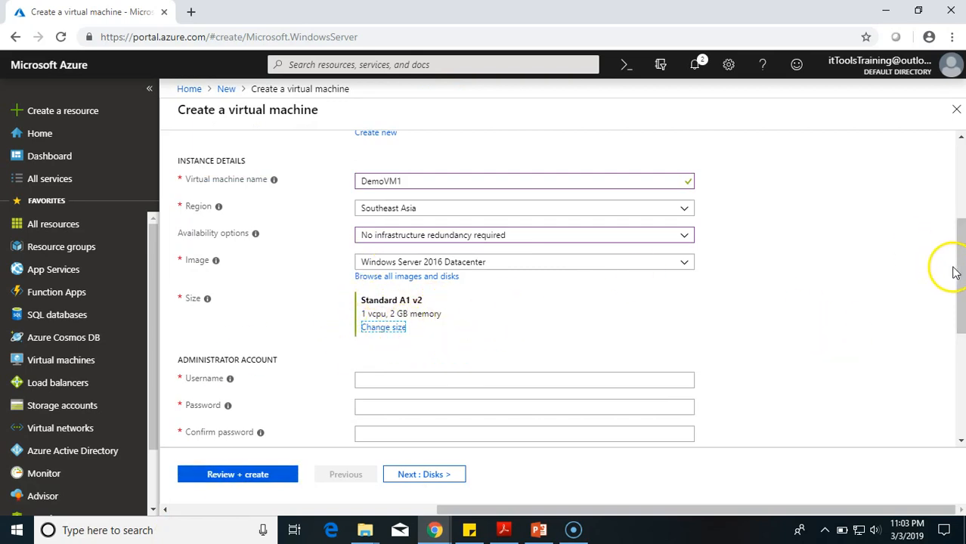
Step: Fill in the administrator account with the username student and enter and confirm the account password
left_click_drag(961, 276, 956, 347)
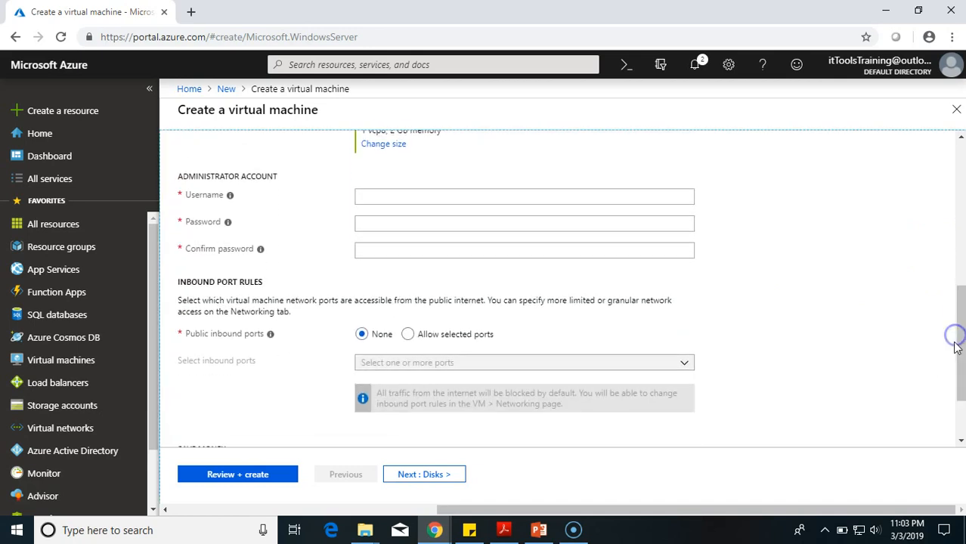
left_click(453, 197)
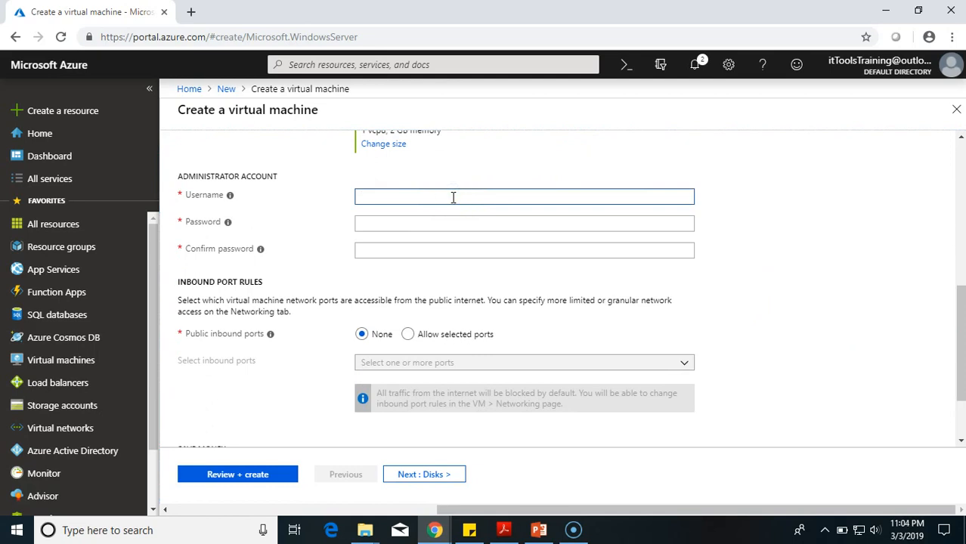
key("Tab")
type("•••")
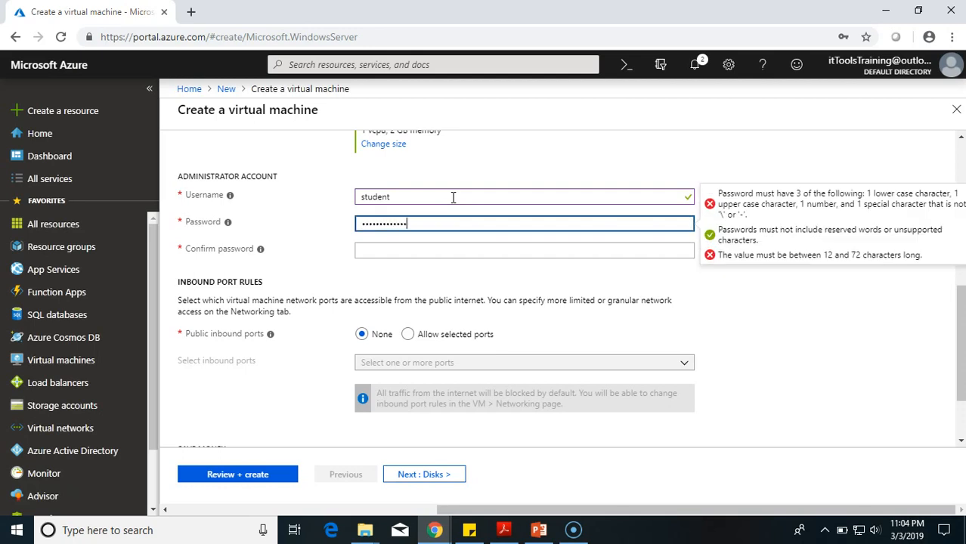
key("Tab")
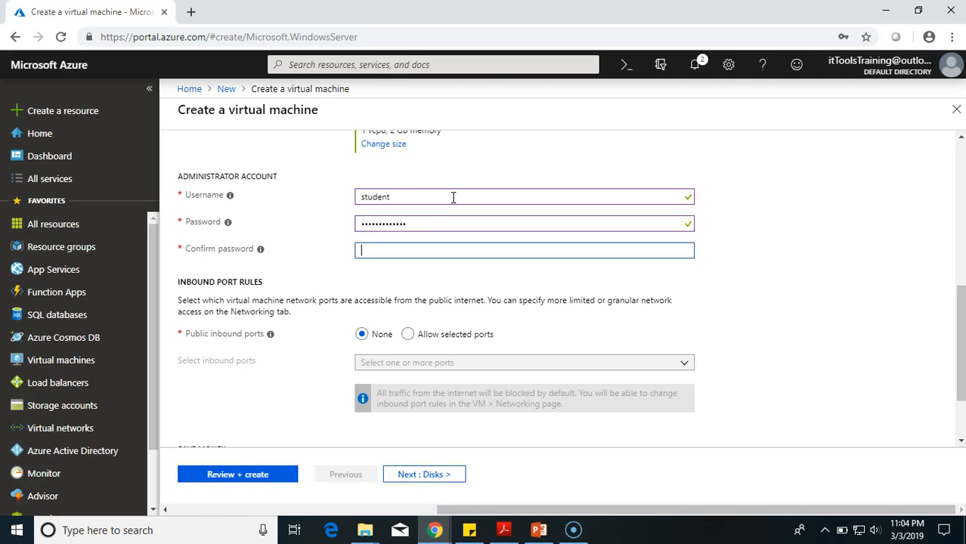
type("••••")
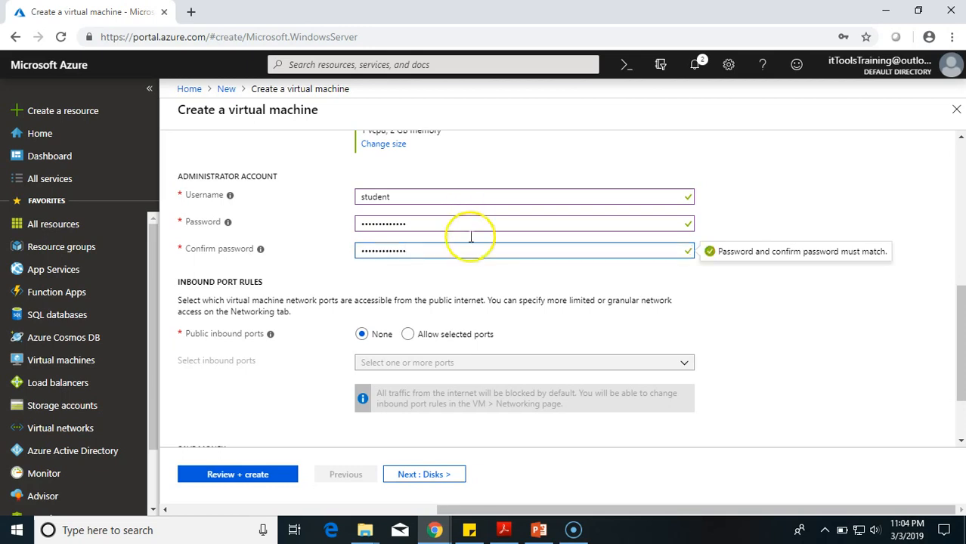
left_click(822, 421)
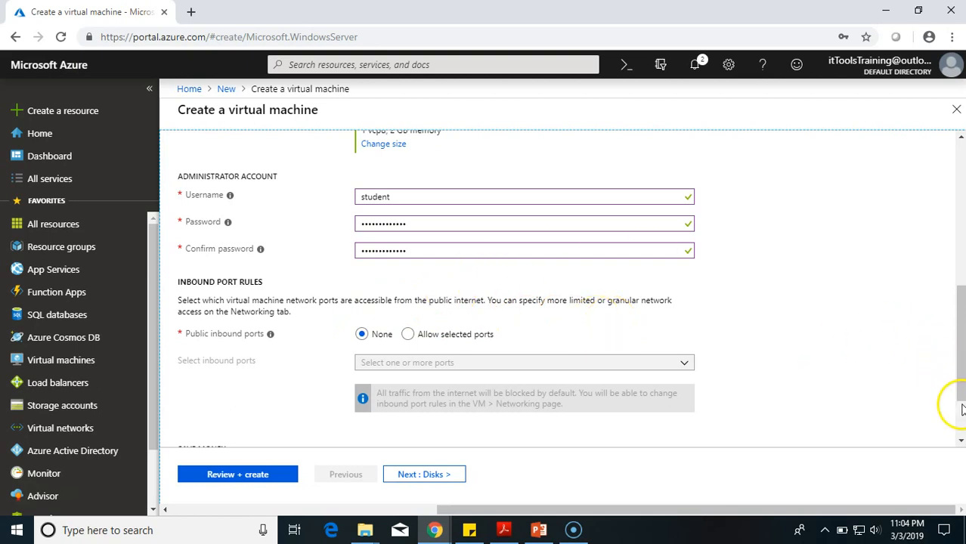
Step: Keep the default inbound port and Windows license settings, proceed to the disk settings and set the OS disk type to Standard HDD
scroll(960, 423, "down", 2)
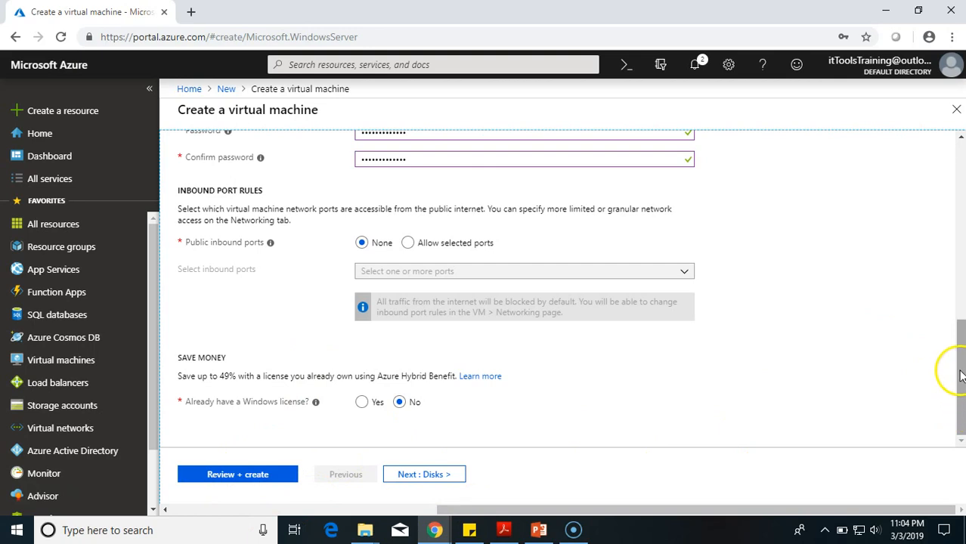
left_click_drag(960, 376, 960, 199)
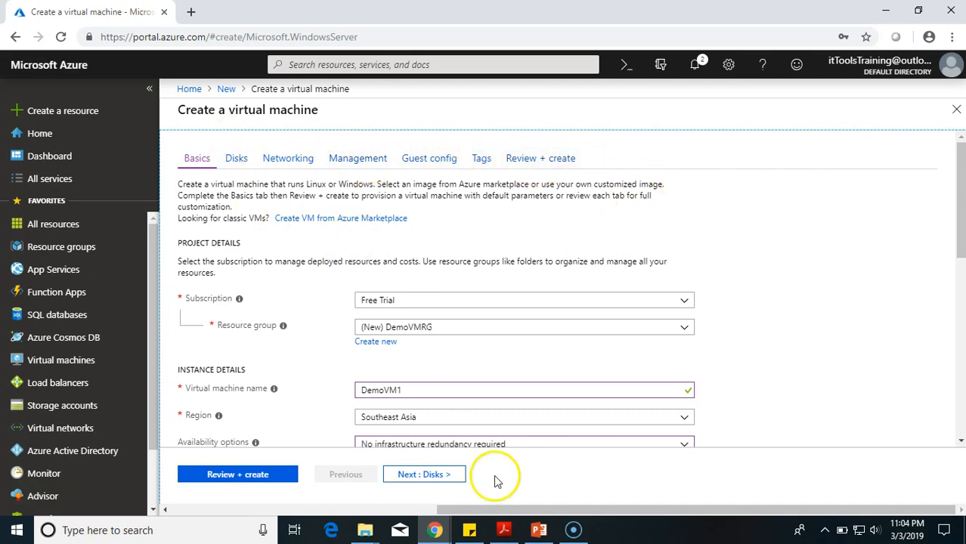
left_click(417, 475)
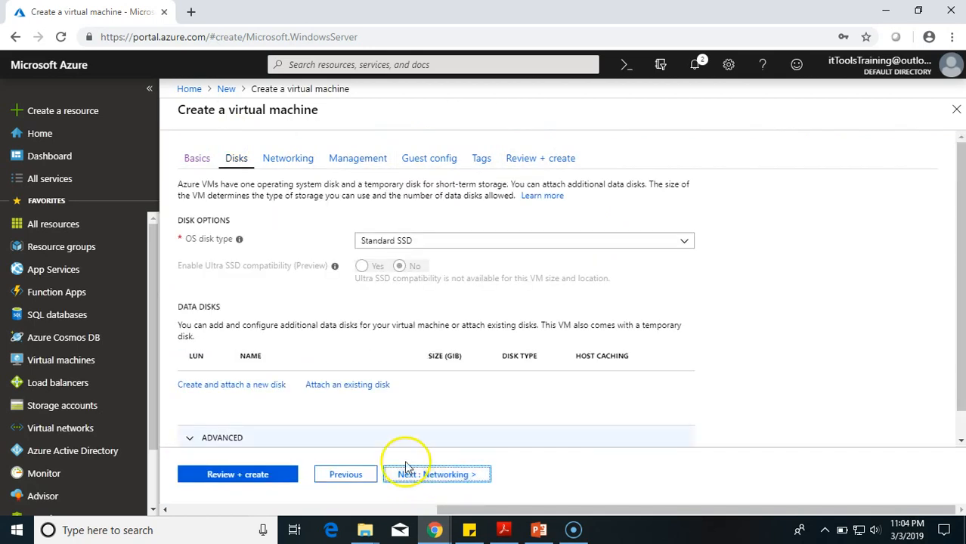
left_click(558, 250)
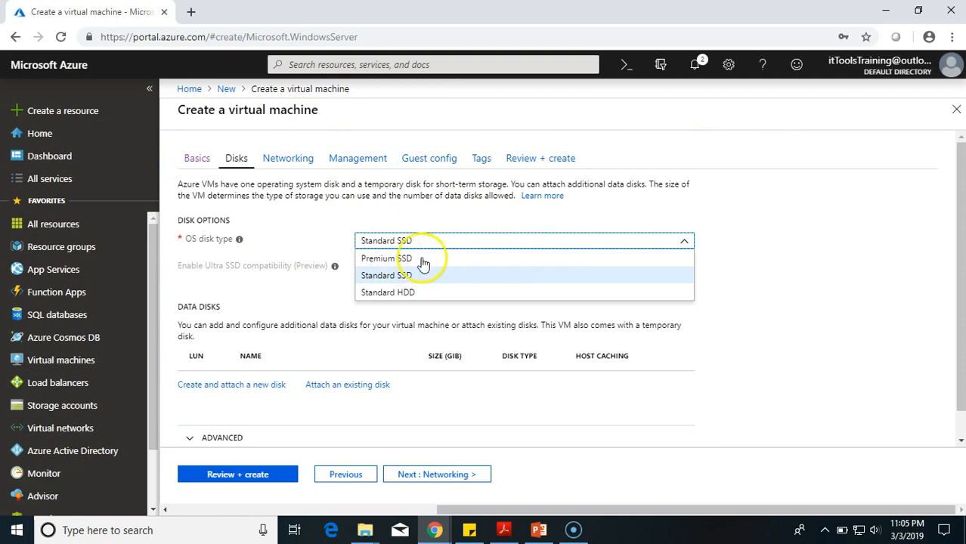
left_click(406, 295)
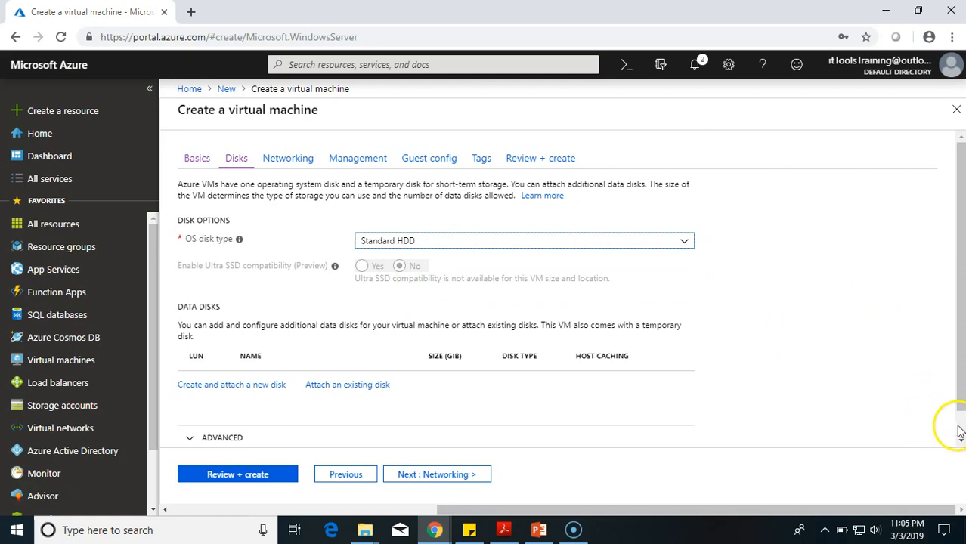
scroll(957, 428, "down", 1)
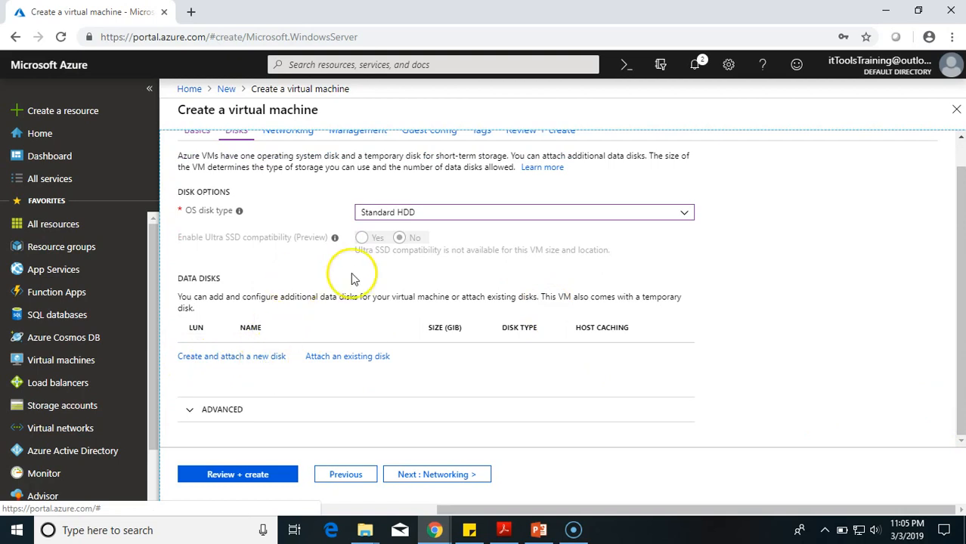
Step: Continue to the networking settings, check them through to load balancing, and accept the defaults to reach the management settings
left_click(453, 476)
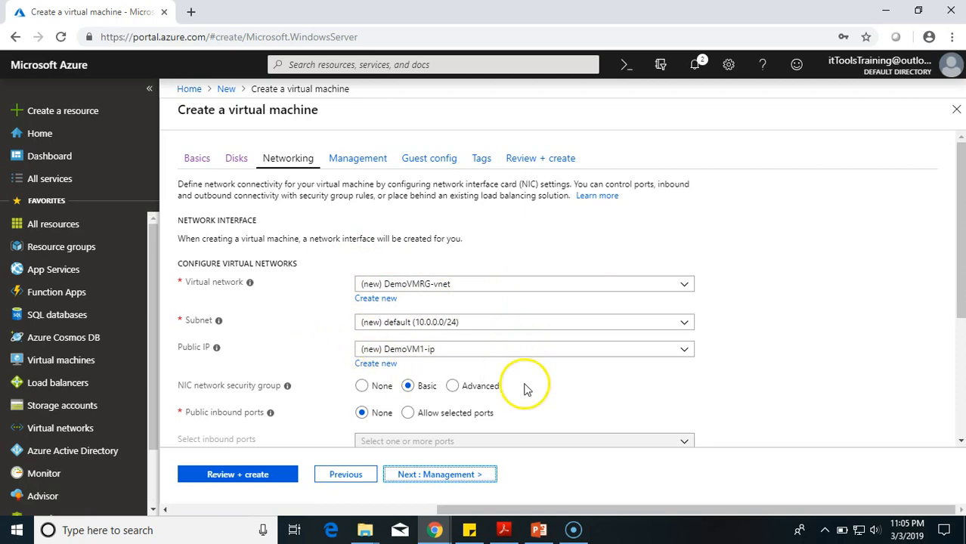
left_click(961, 441)
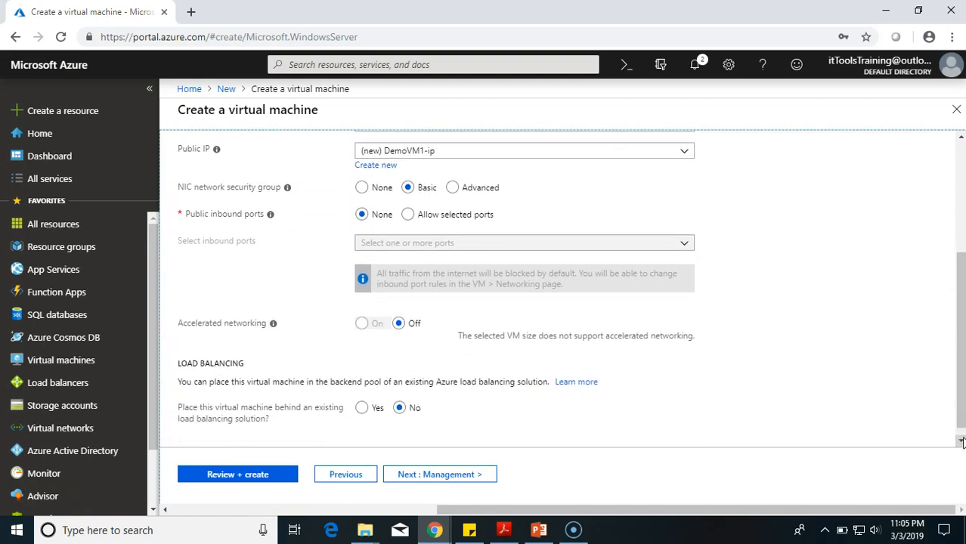
left_click(962, 442)
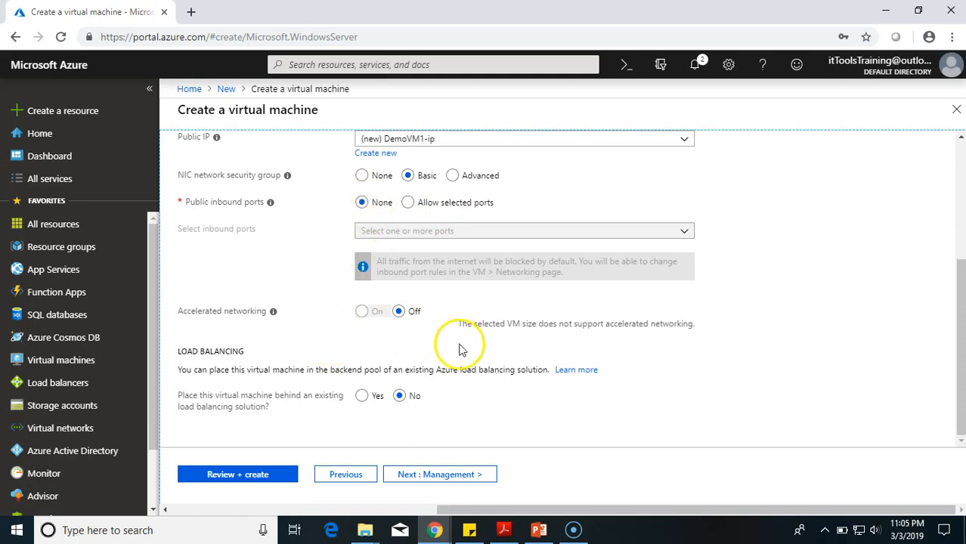
left_click(453, 480)
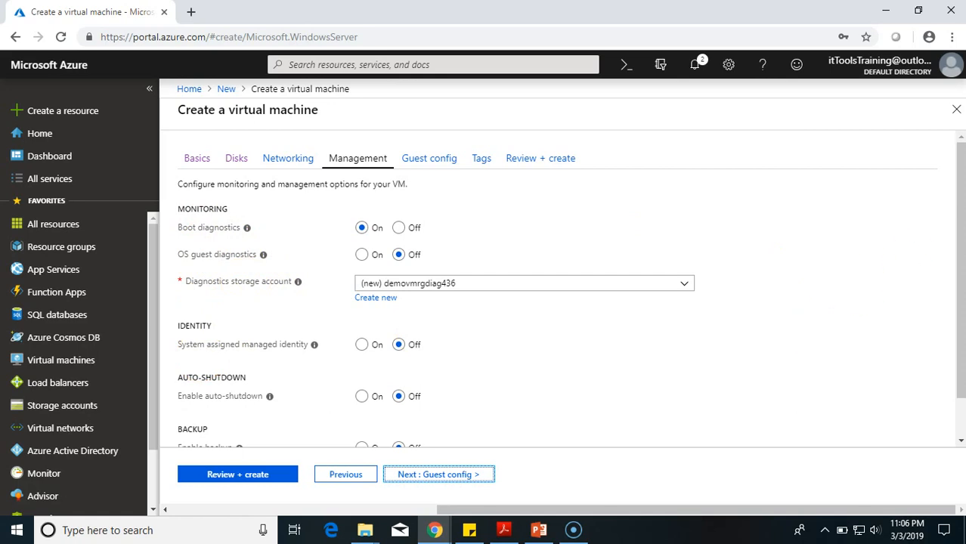
Step: Keep the default management, guest configuration and tag settings and bring up the final review of the virtual machine
left_click_drag(962, 301, 962, 337)
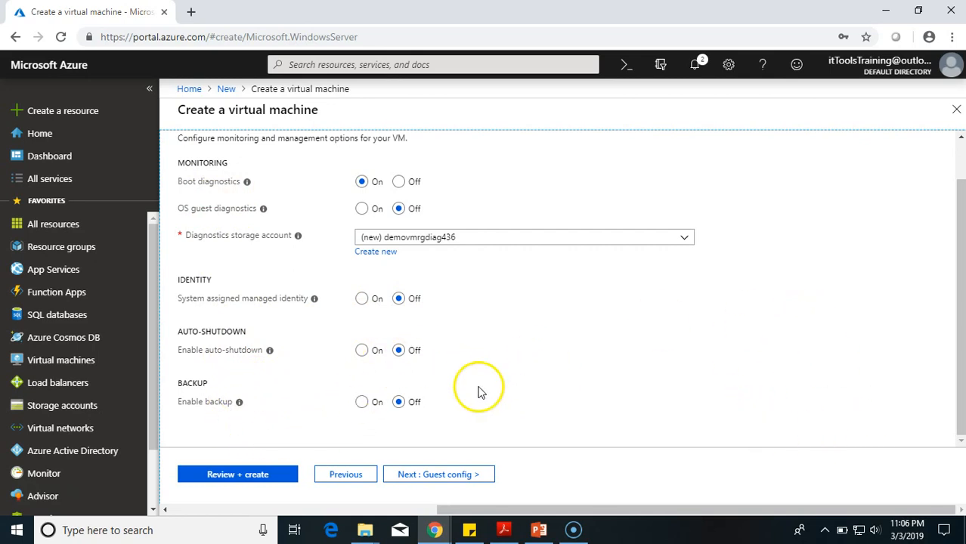
left_click(405, 476)
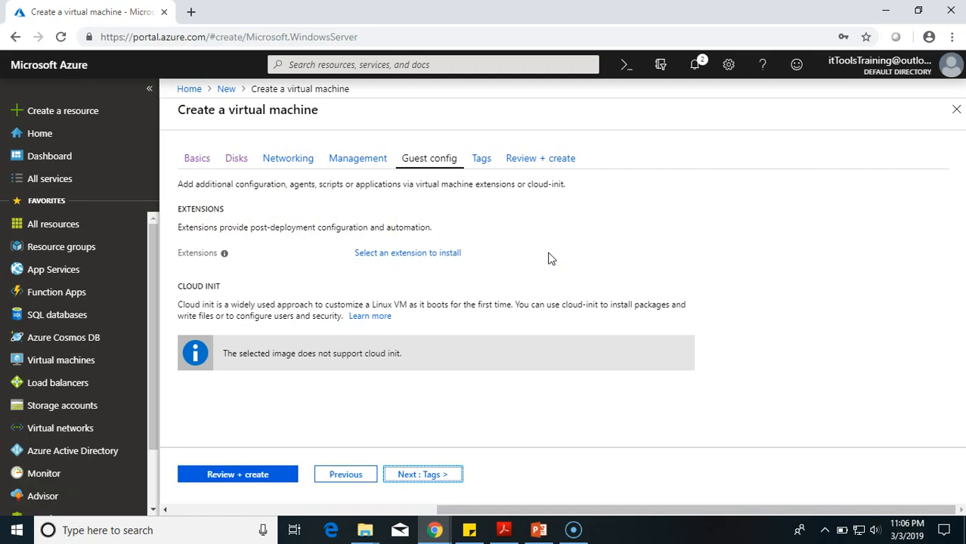
left_click(434, 475)
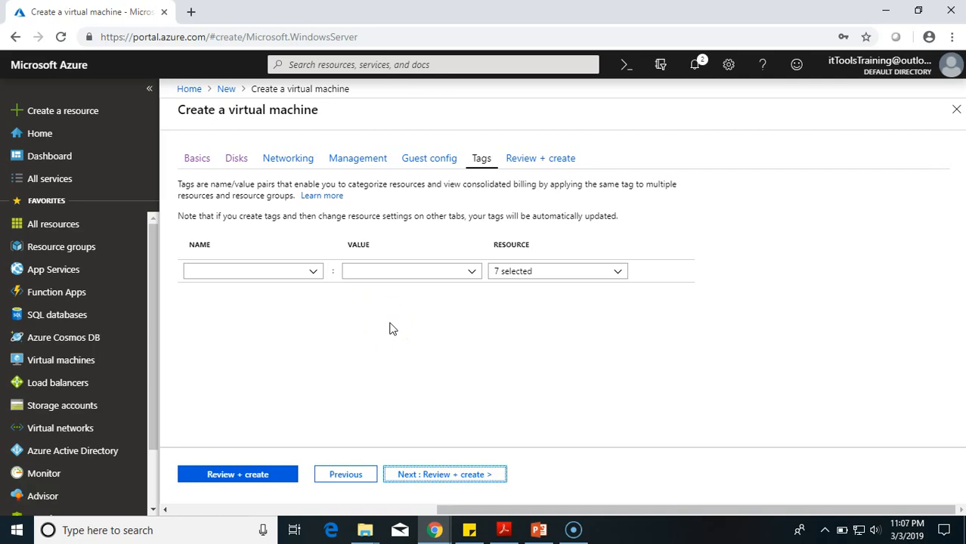
left_click(235, 478)
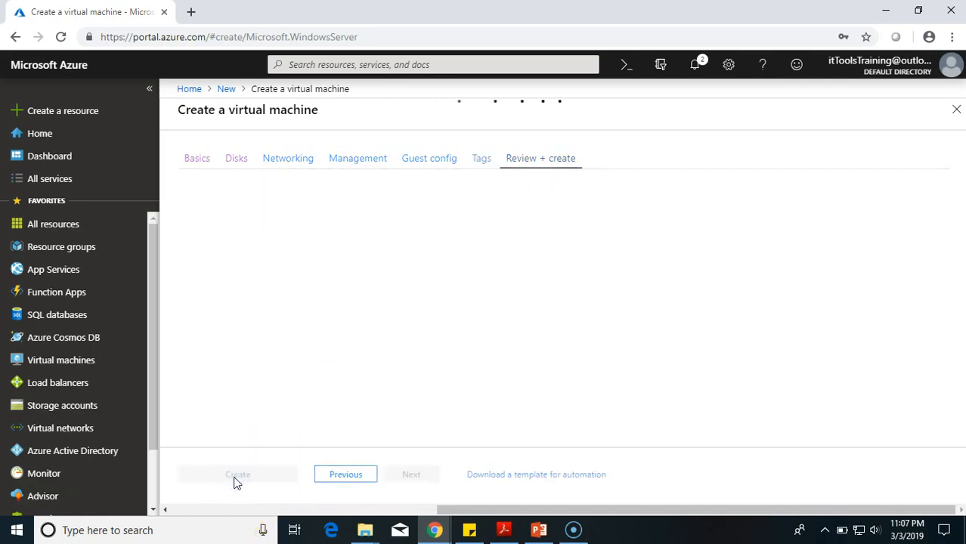